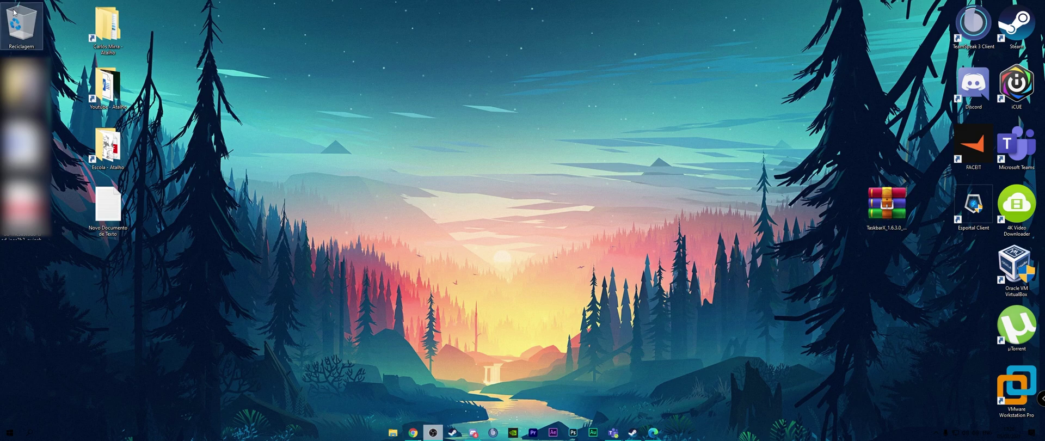
- Move the TaskbarX archive to an open area of the desktop and extract its files directly onto the desktop
drag(899, 213, 423, 149)
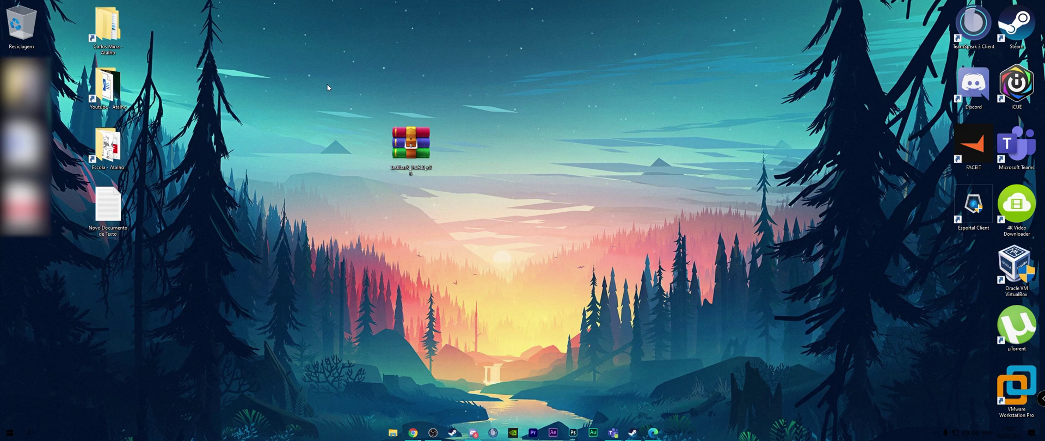
drag(337, 80, 499, 214)
click(639, 214)
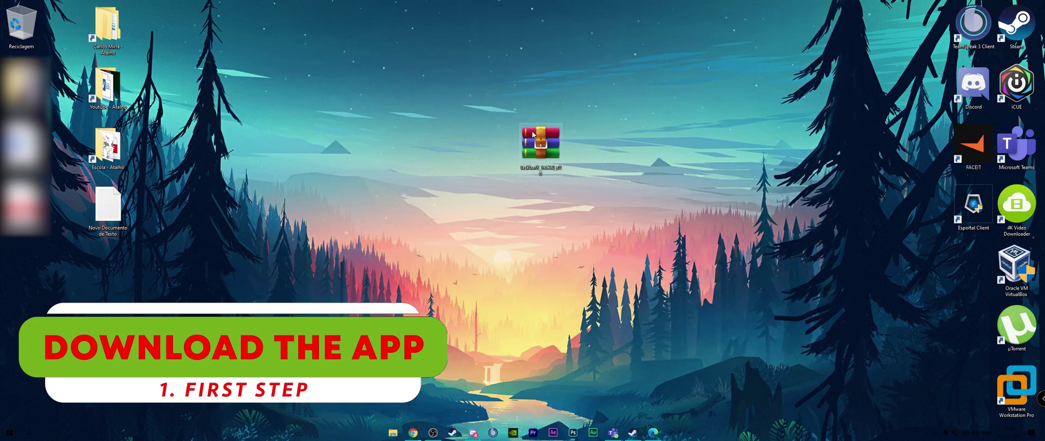
drag(544, 145, 457, 146)
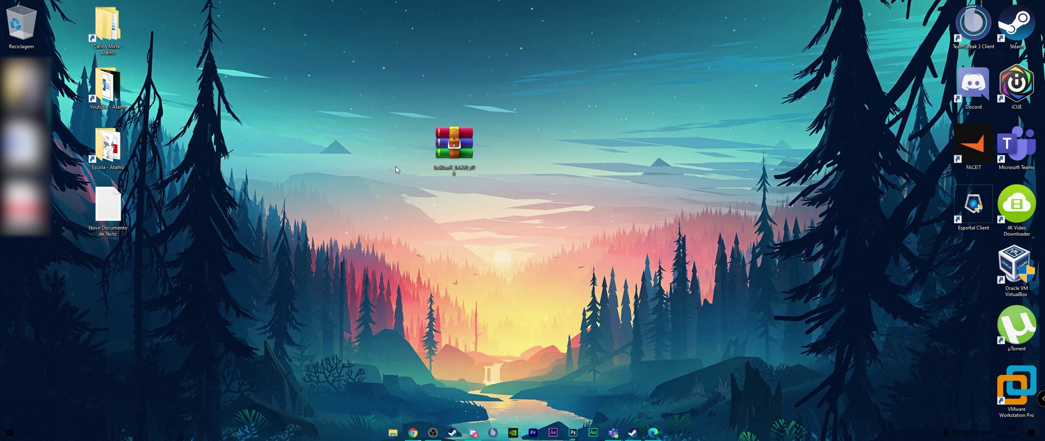
right_click(459, 156)
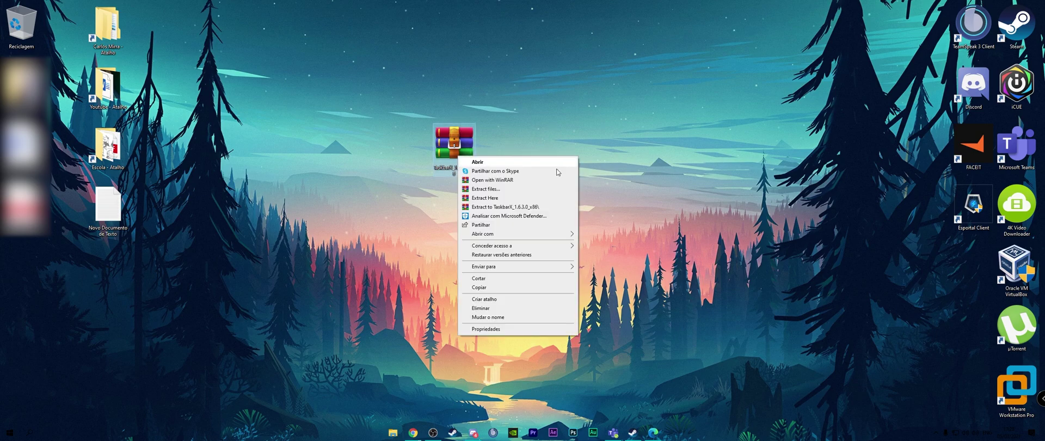
click(493, 199)
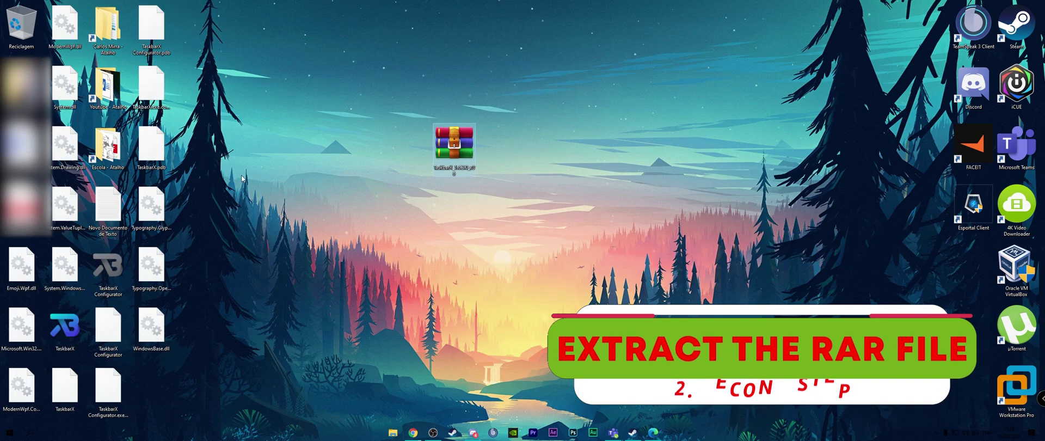
- Create a new folder named TaskbarX on the desktop
right_click(317, 131)
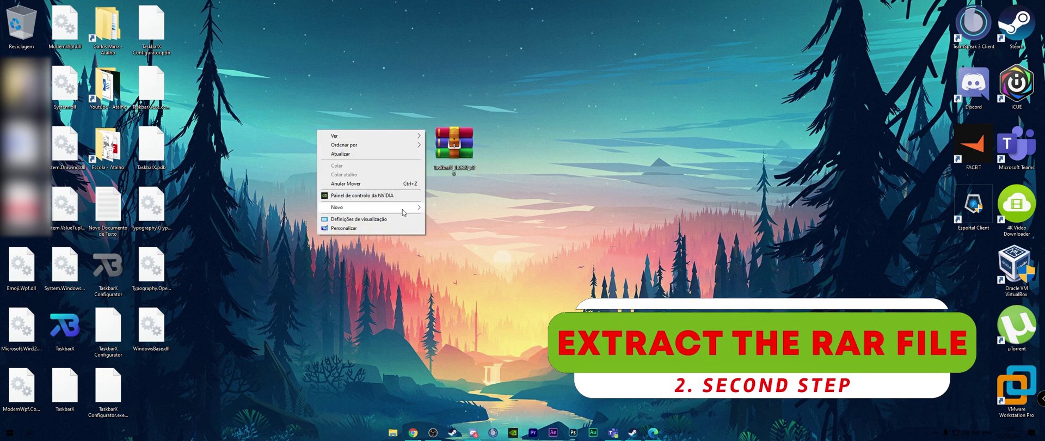
mouse_move(403, 208)
click(448, 208)
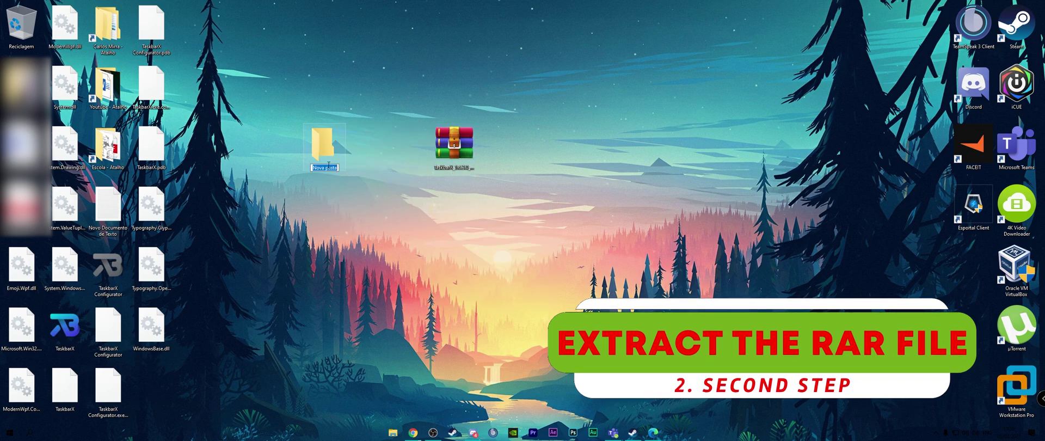
text(TaskbarX)
key(Return)
- Open the new TaskbarX folder and move all the extracted files from the desktop into it
double_click(325, 147)
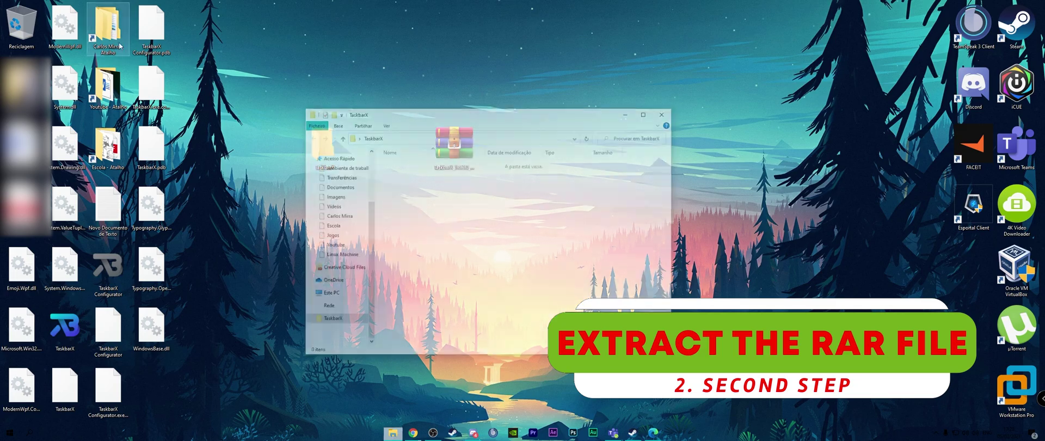
drag(211, 420, 446, 256)
drag(175, 8, 131, 163)
drag(152, 147, 490, 245)
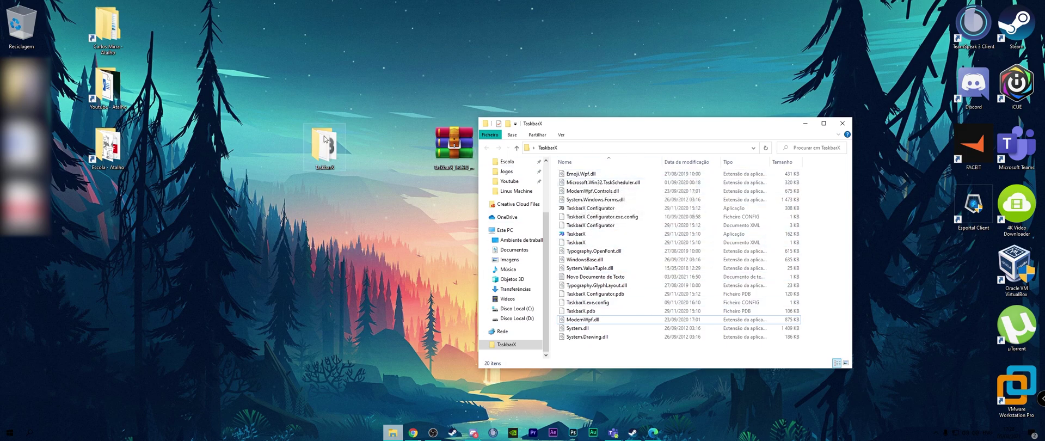
right_click(522, 320)
click(395, 210)
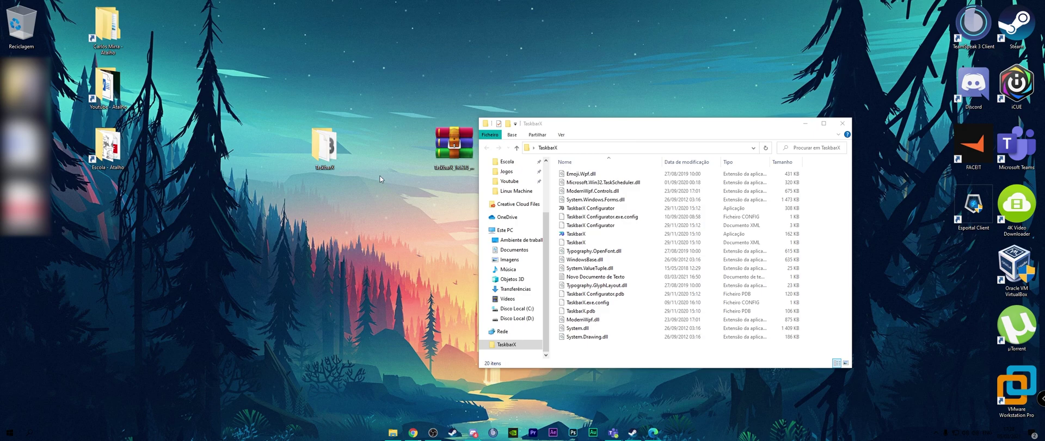
click(518, 319)
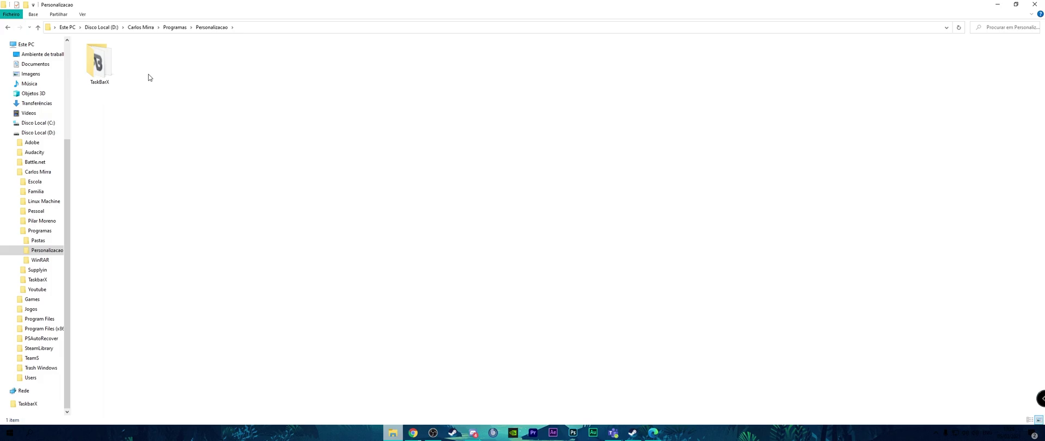
- Open the TaskBarX folder inside Personalizacao, restore the window to a smaller size and run the TaskbarX application
double_click(100, 63)
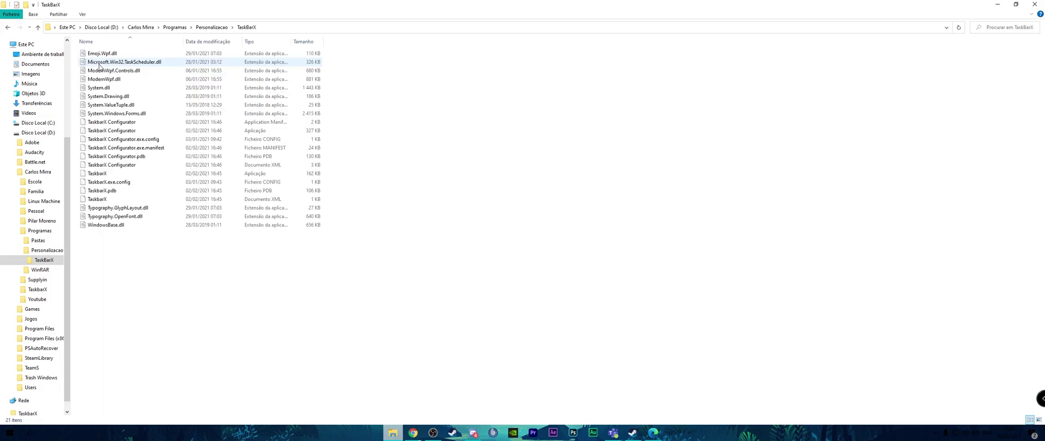
double_click(776, 7)
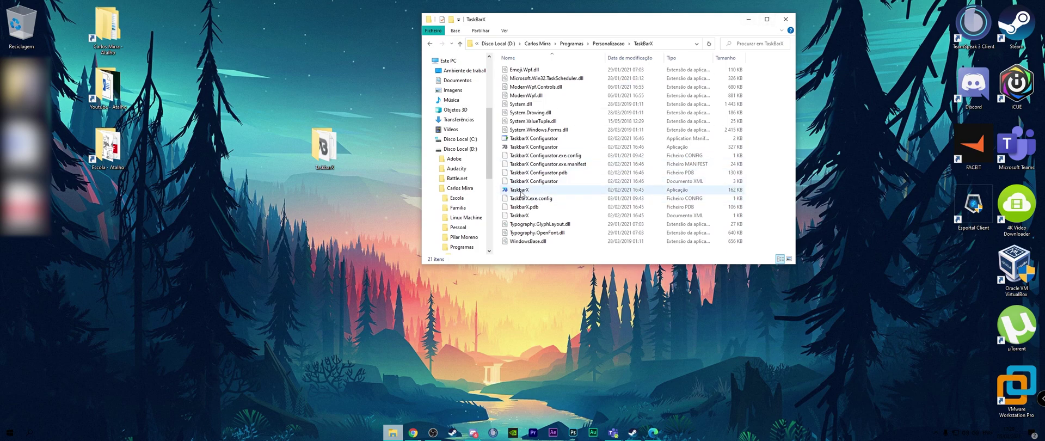
click(656, 190)
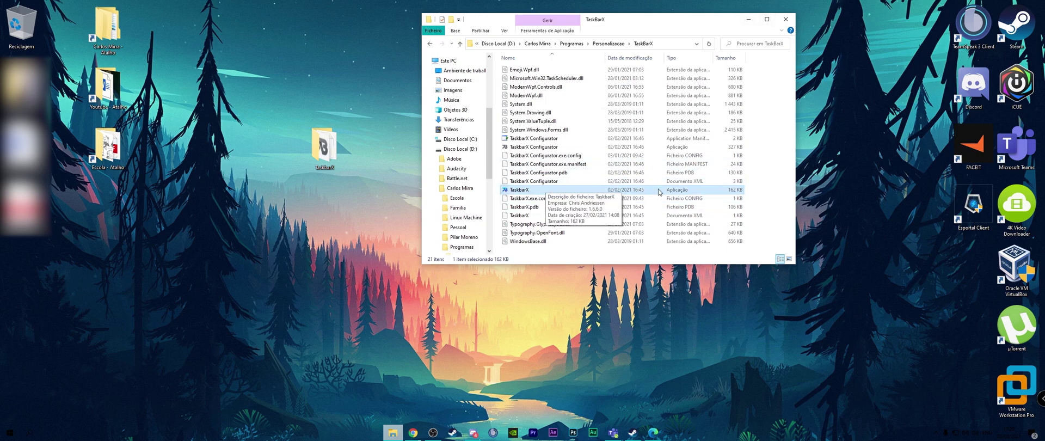
double_click(524, 190)
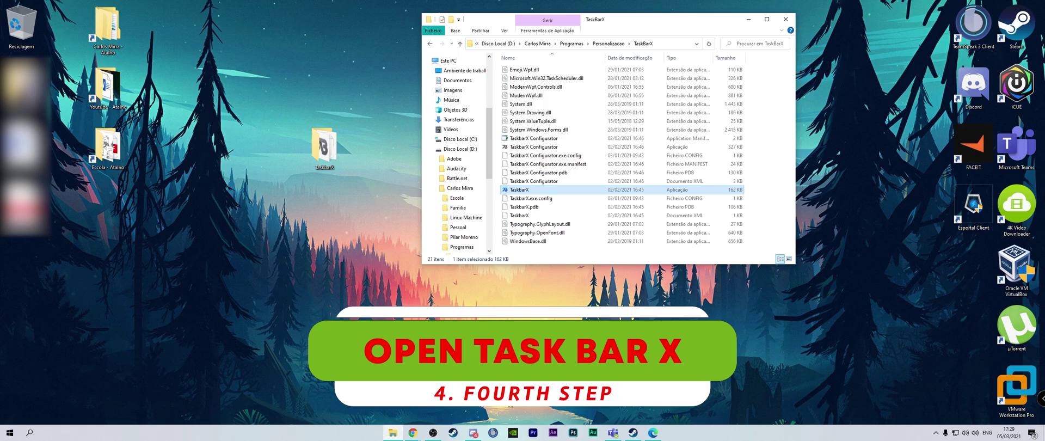
click(309, 325)
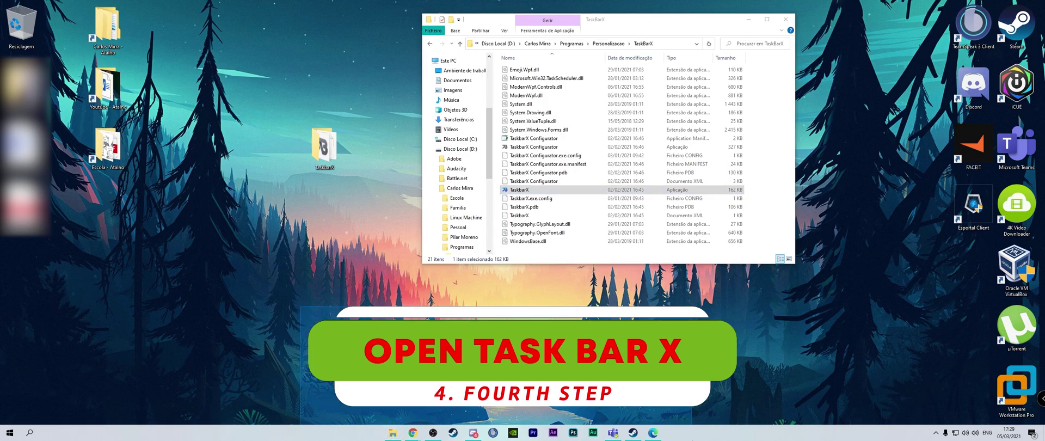
- Launch the TaskbarX Configurator application from the TaskBarX folder
click(515, 189)
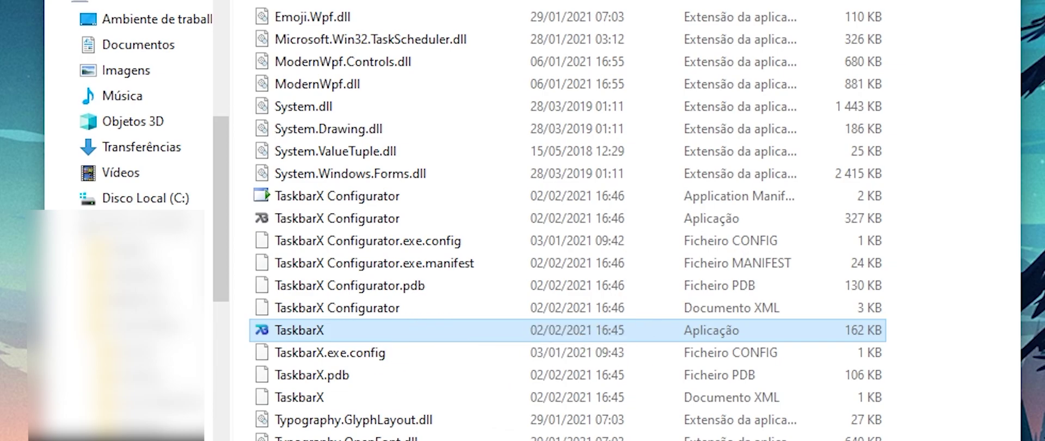
mouse_move(372, 231)
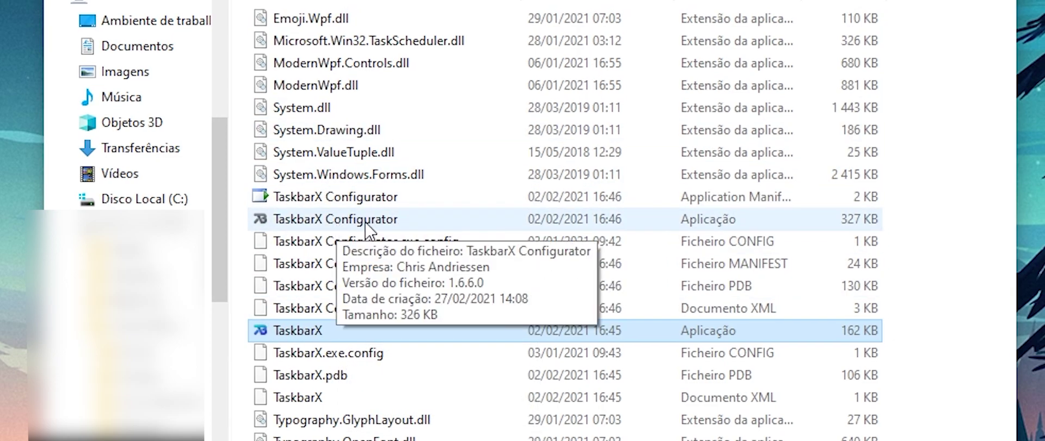
click(367, 220)
double_click(366, 221)
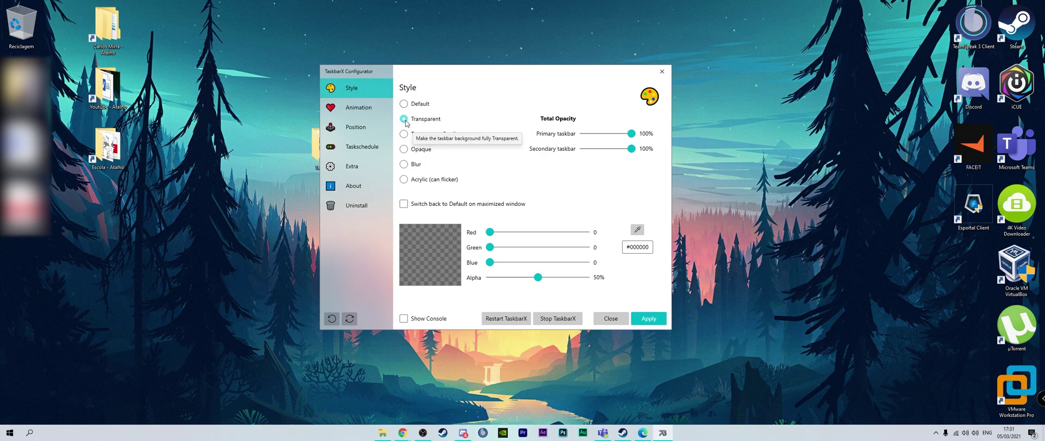
- Try the taskbar styles from Transparent Gradient through Acrylic and go back to Transparent Gradient
click(429, 134)
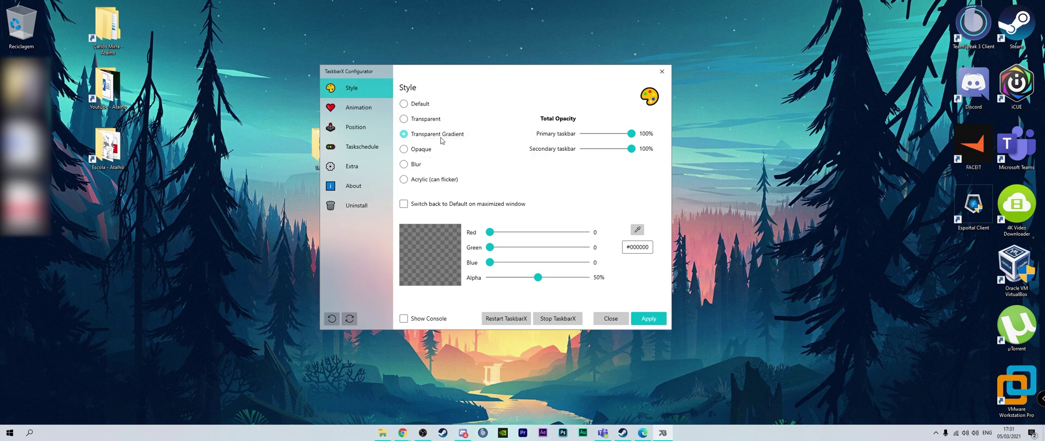
key(Down)
key(Down)
key(Down)
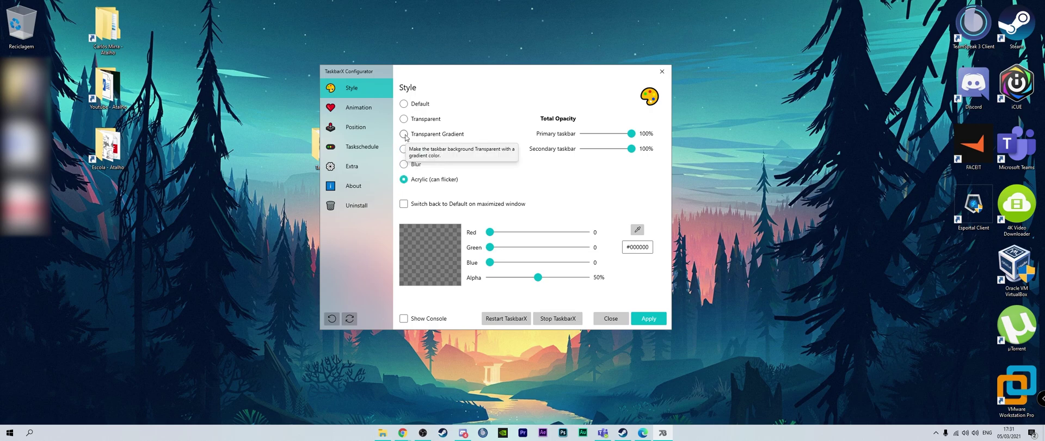
click(404, 135)
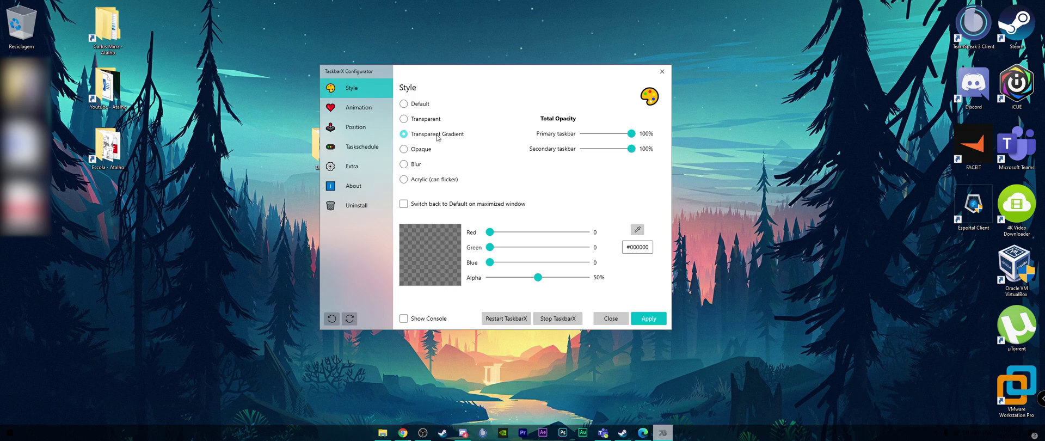
- Set the taskbar style to Transparent and apply it
click(404, 119)
click(647, 320)
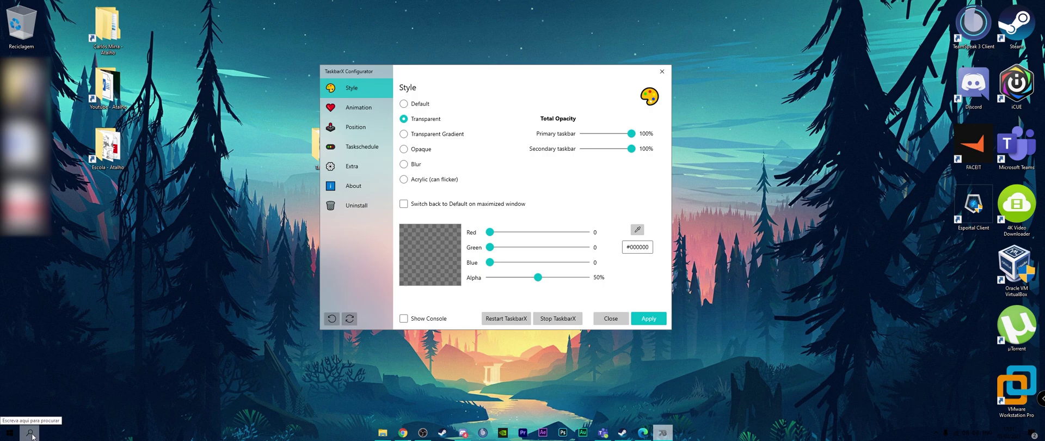
click(379, 406)
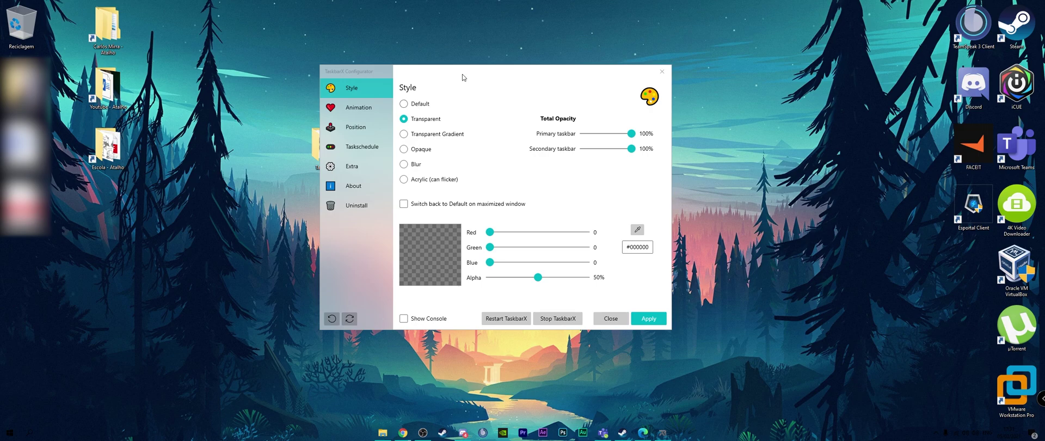
- Look through the Animation, Position, Taskschedule, Extra and About pages of the configurator and return to the Style settings
click(353, 108)
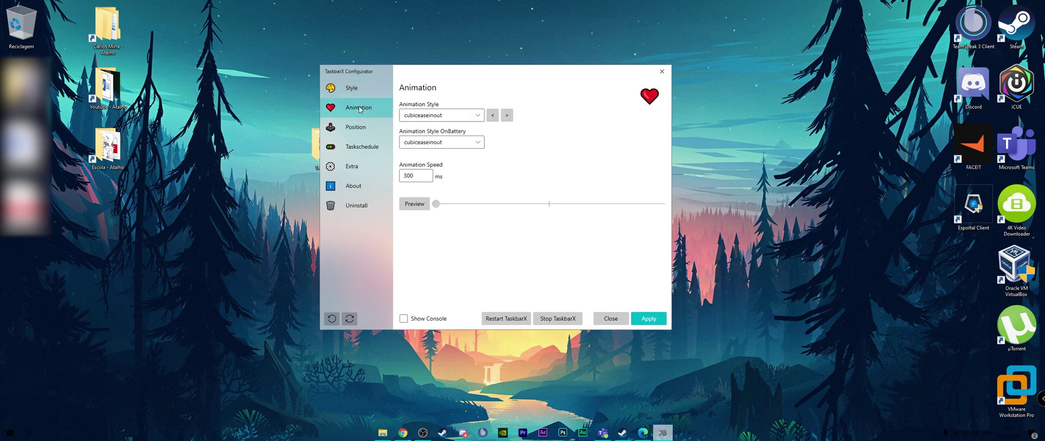
click(352, 134)
click(355, 147)
click(359, 186)
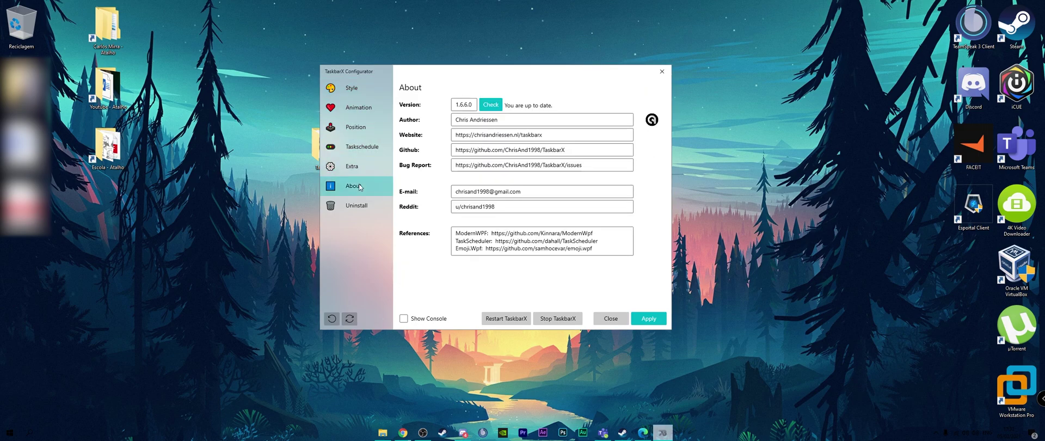
click(353, 166)
click(355, 147)
click(355, 127)
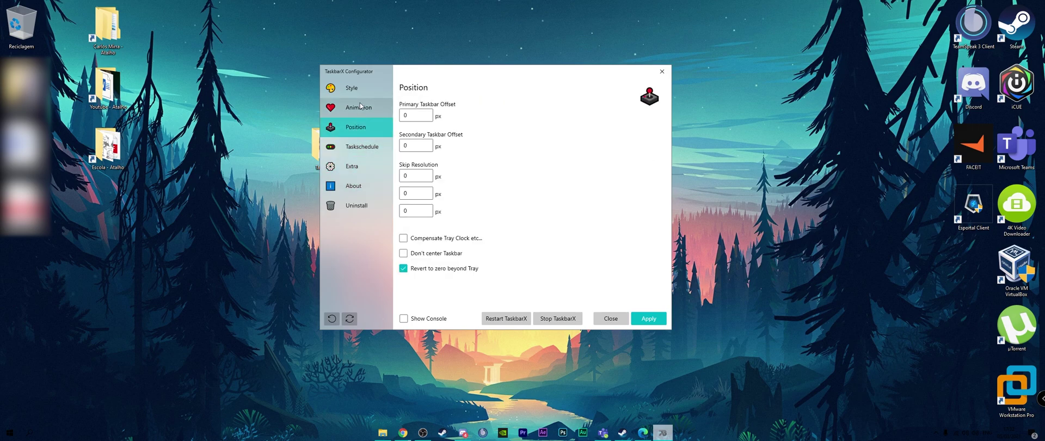
click(352, 88)
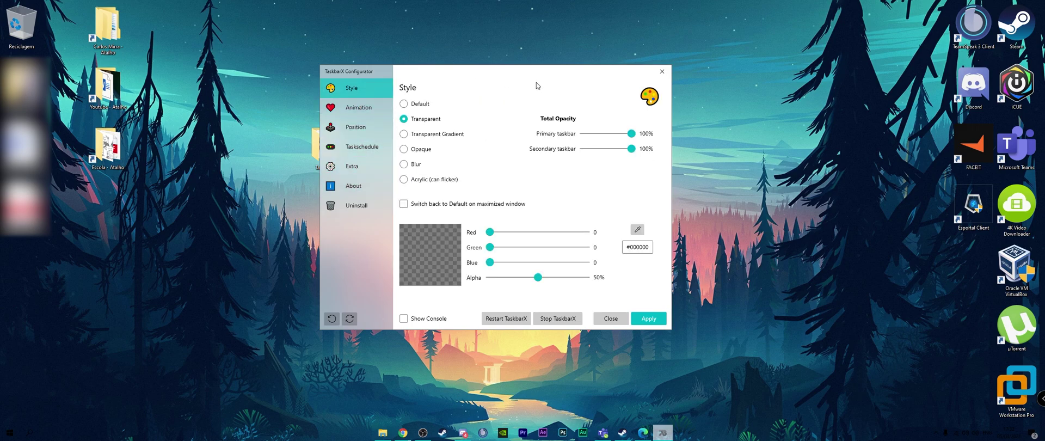